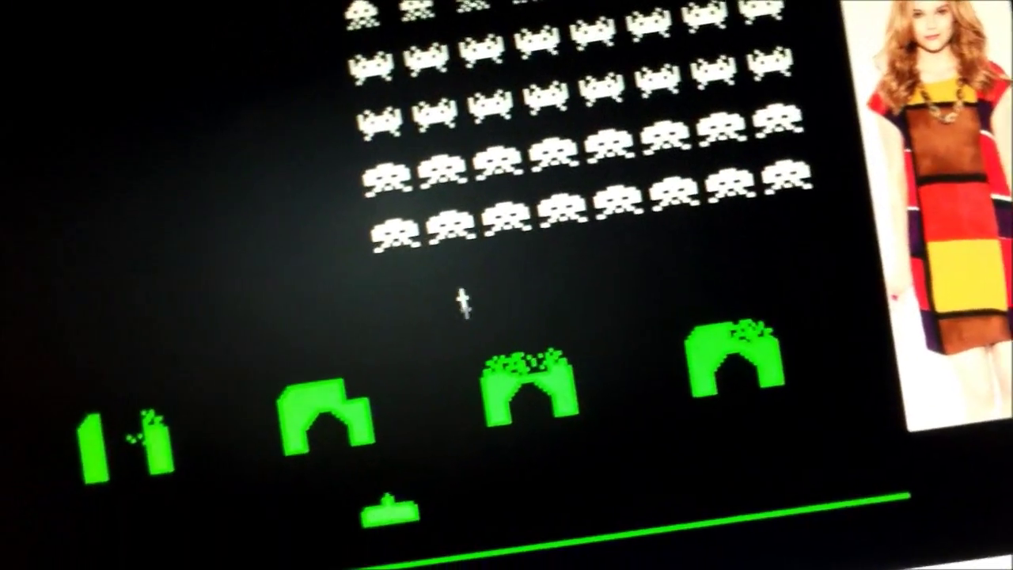
pyautogui.press('Right')
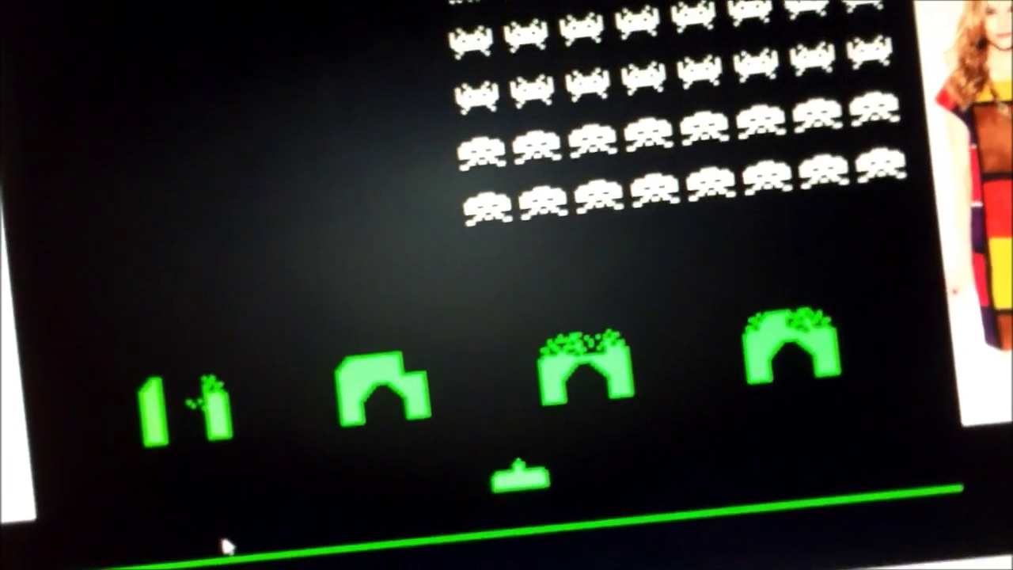
pyautogui.press('space')
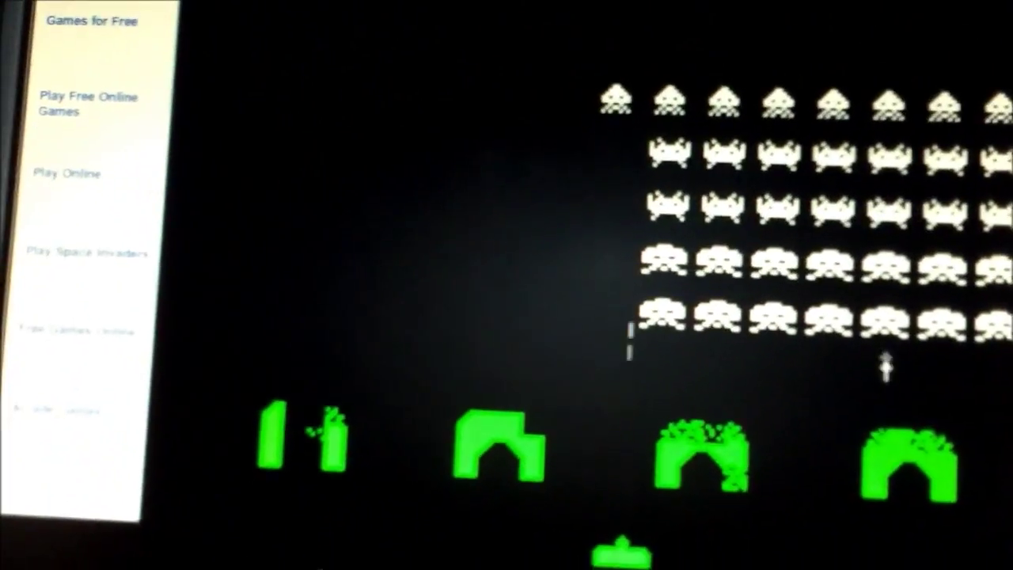
pyautogui.press('space')
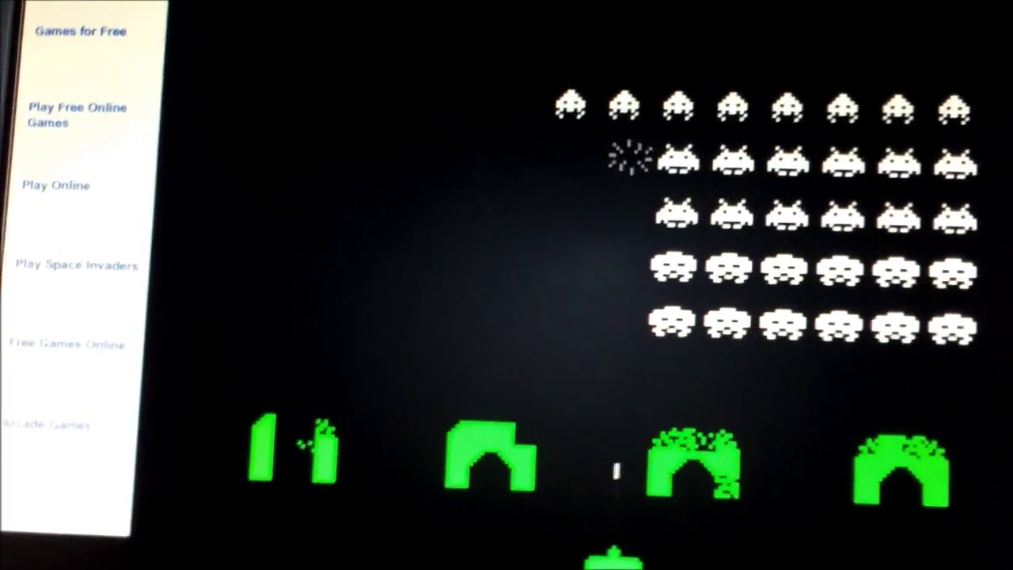
pyautogui.press('space')
pyautogui.press('space')
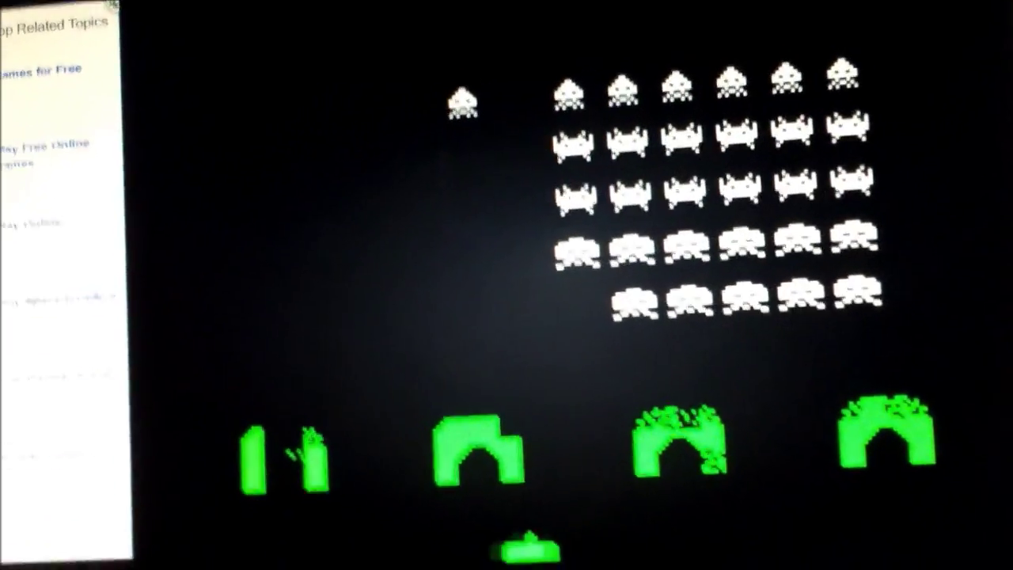
pyautogui.press('Left')
pyautogui.press('space')
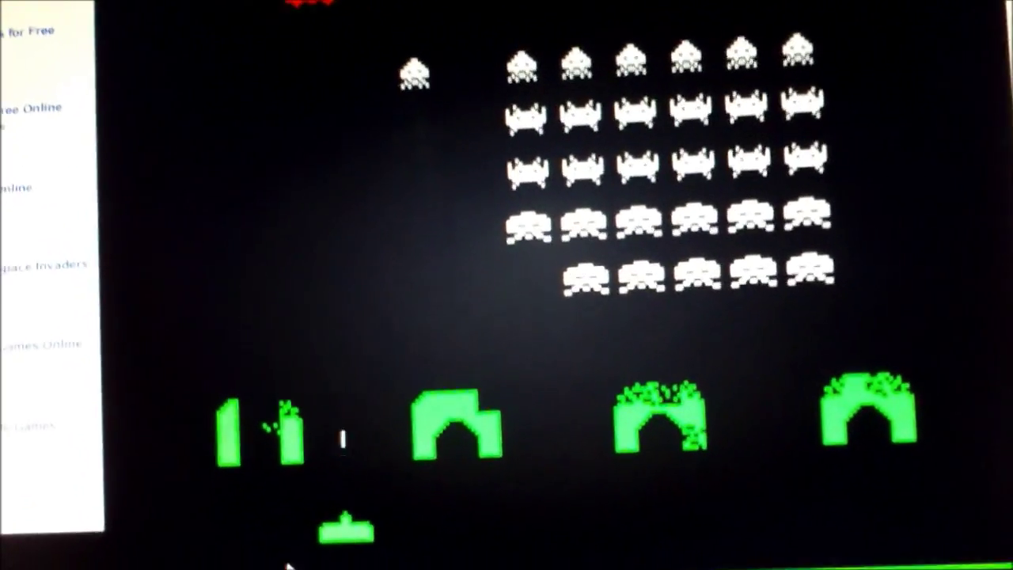
pyautogui.press('space')
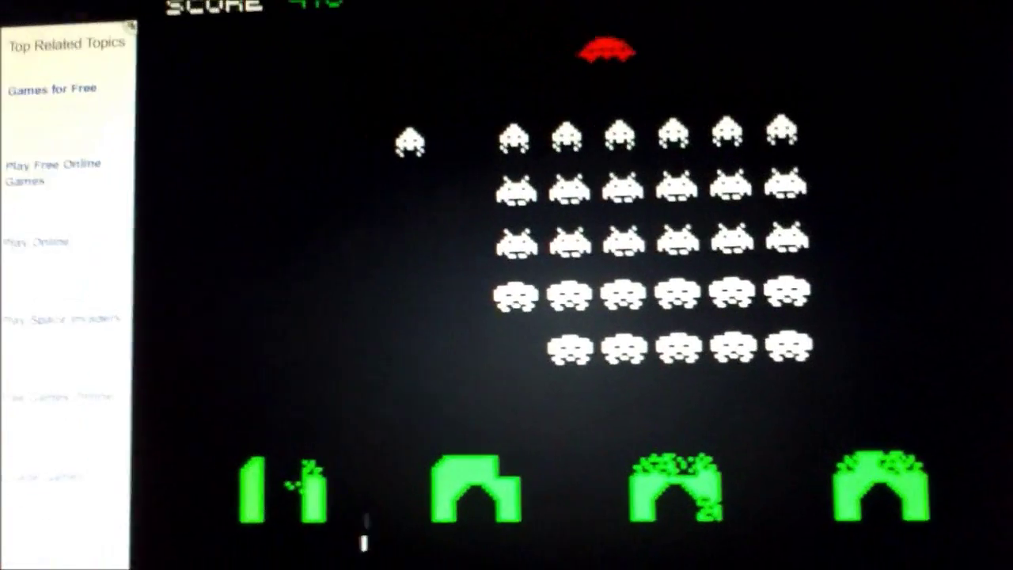
pyautogui.press('space')
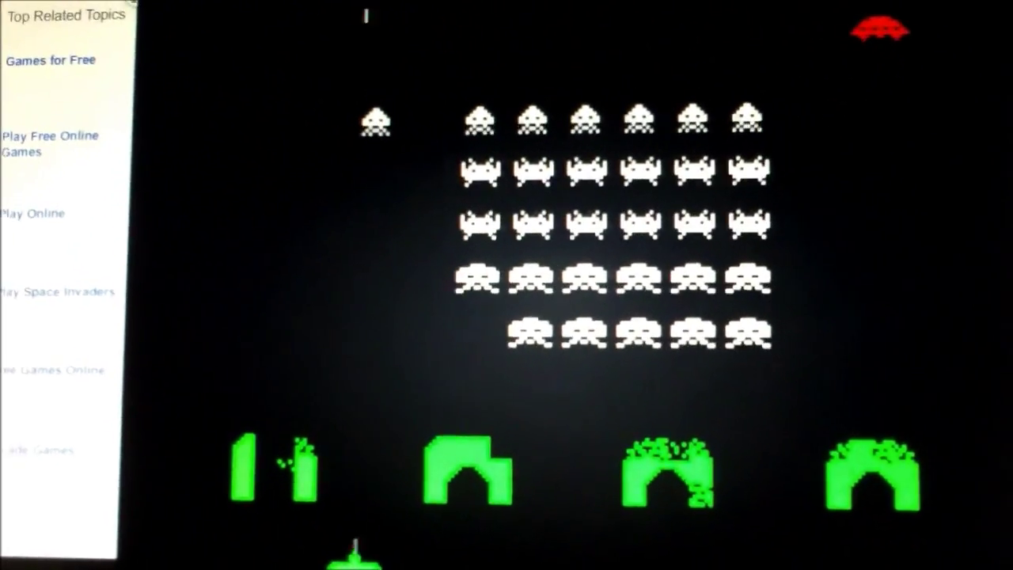
pyautogui.press('space')
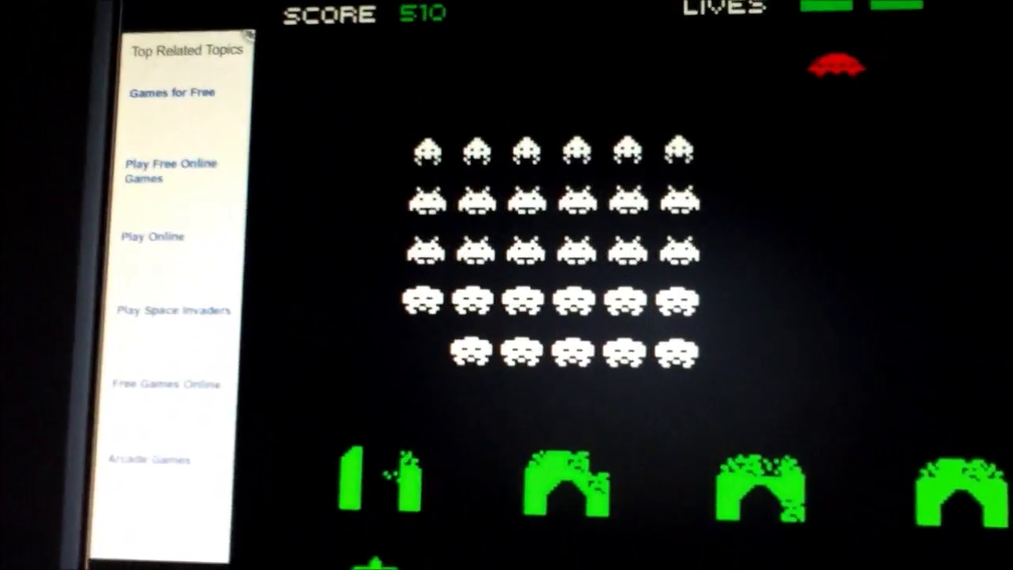
pyautogui.press('space')
pyautogui.press('space')
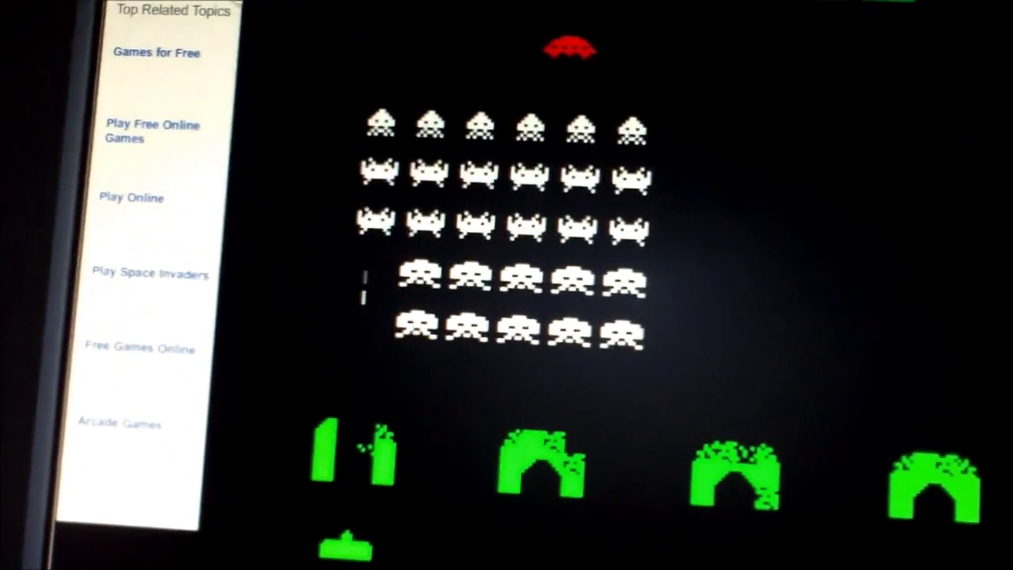
pyautogui.press('space')
pyautogui.press('space')
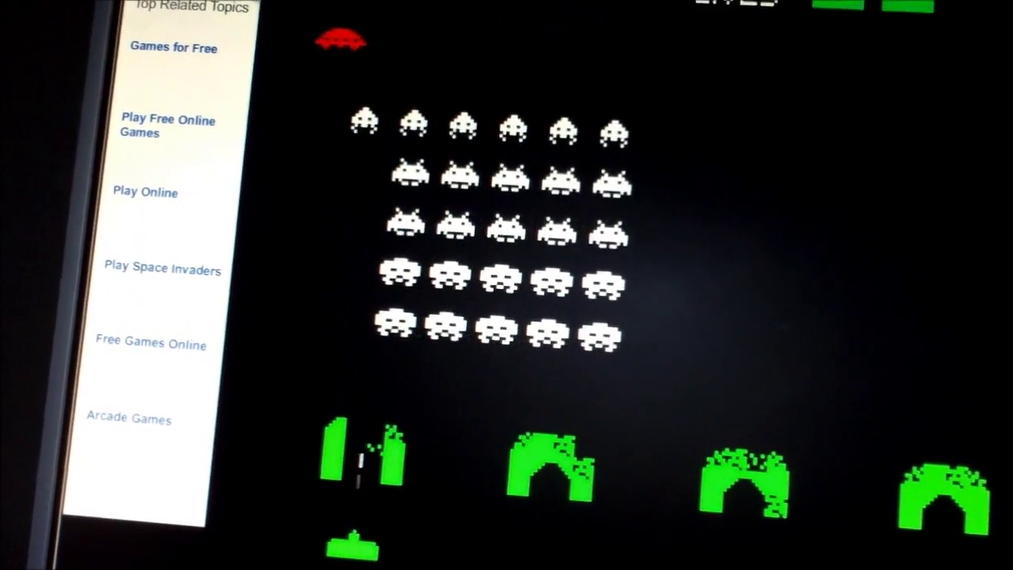
pyautogui.press('space')
pyautogui.press('space')
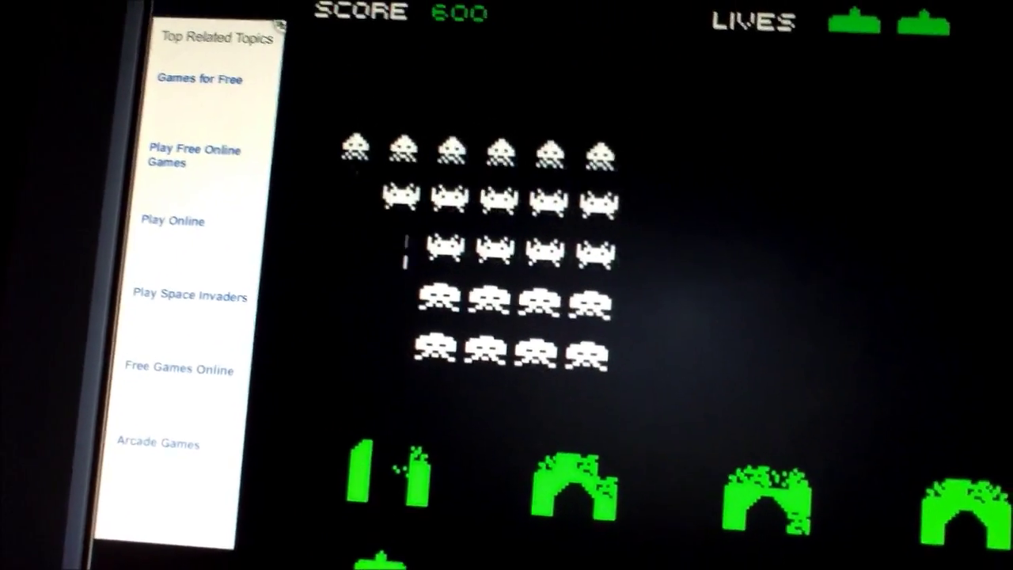
pyautogui.press('space')
pyautogui.press('space')
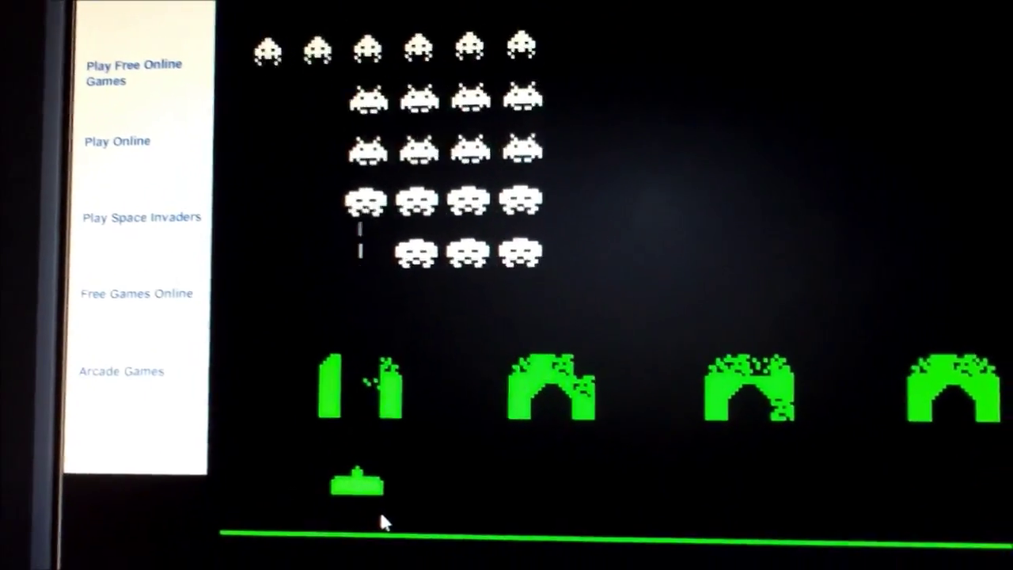
pyautogui.press('space')
pyautogui.press('space')
pyautogui.press('space')
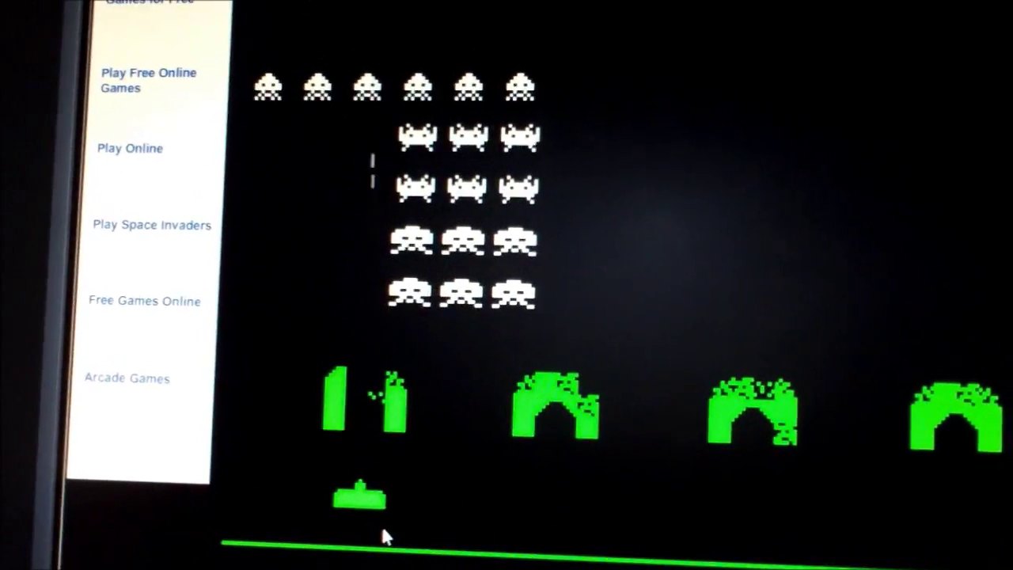
pyautogui.press('space')
pyautogui.press('space')
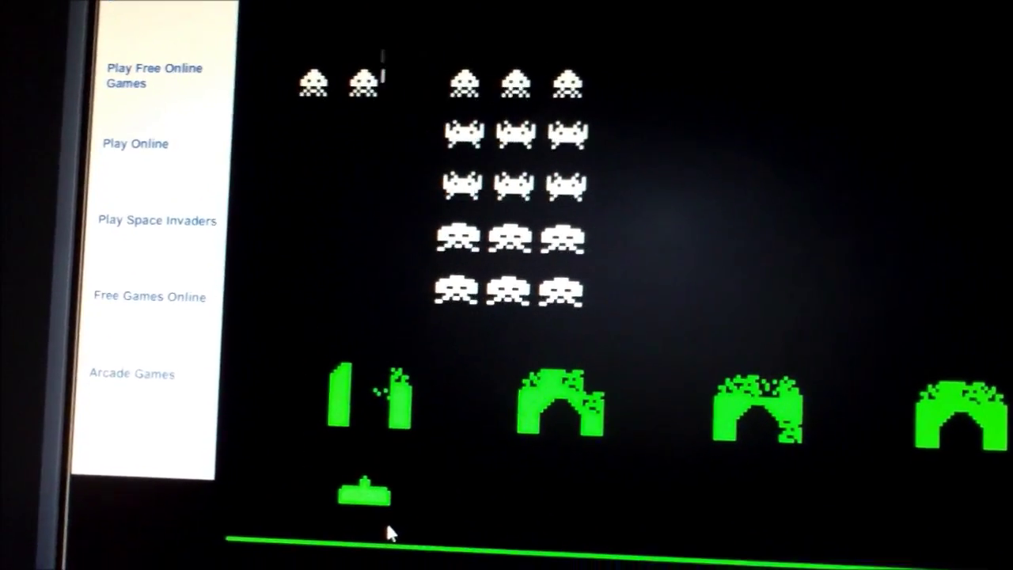
pyautogui.press('space')
pyautogui.press('space')
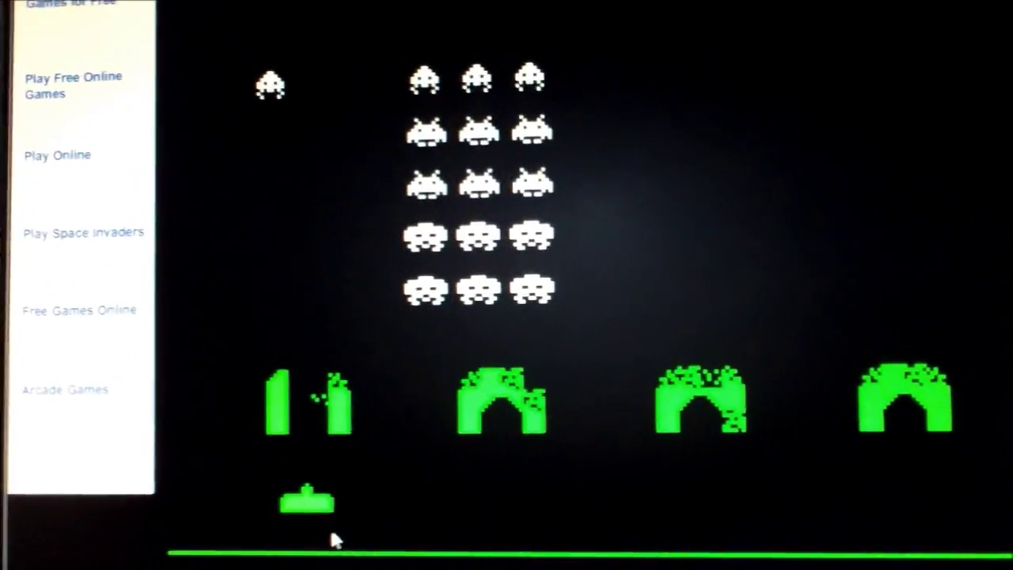
pyautogui.press('XF86AudioRaiseVolume')
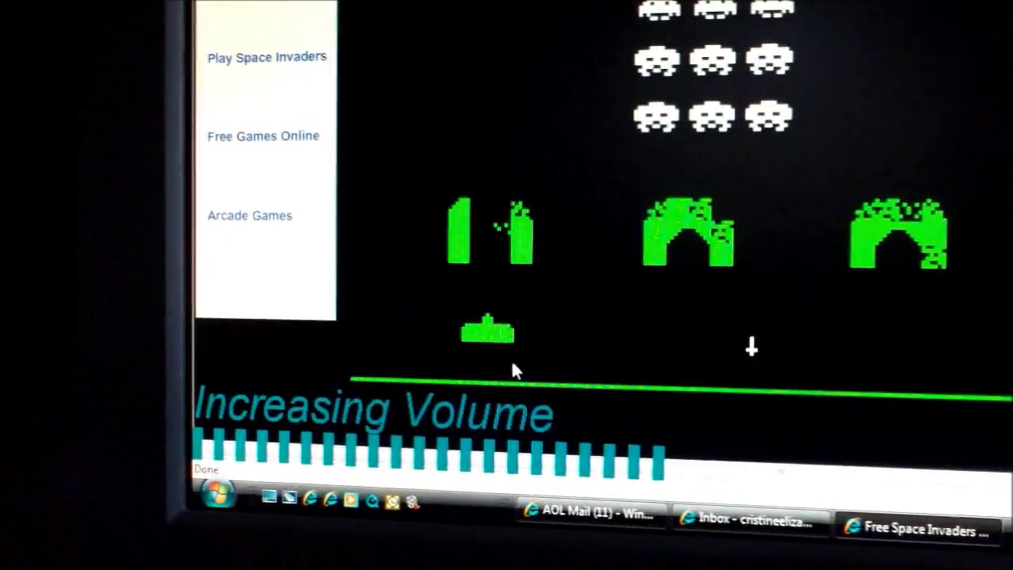
pyautogui.press('XF86AudioRaiseVolume')
pyautogui.press('space')
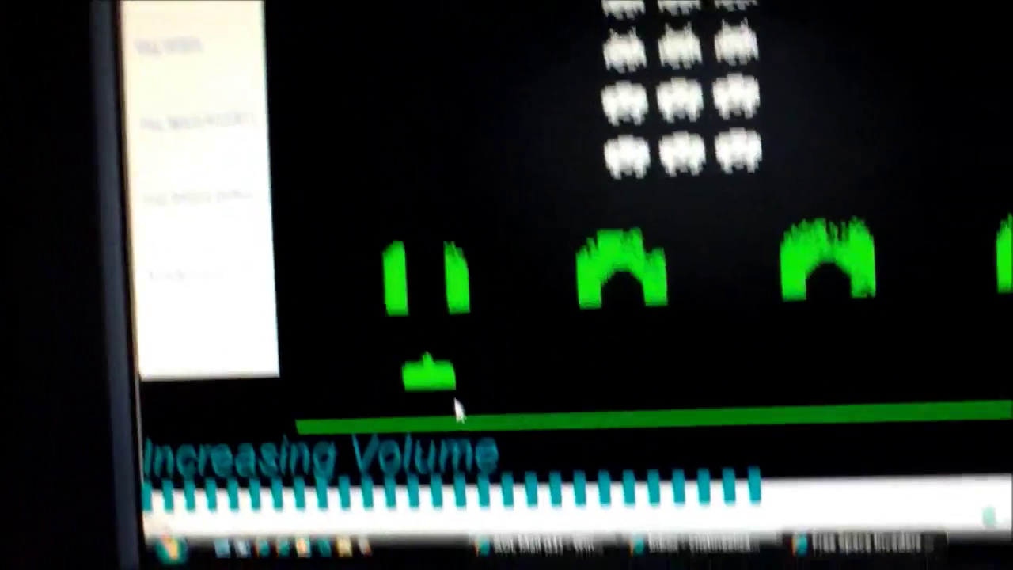
pyautogui.press('space')
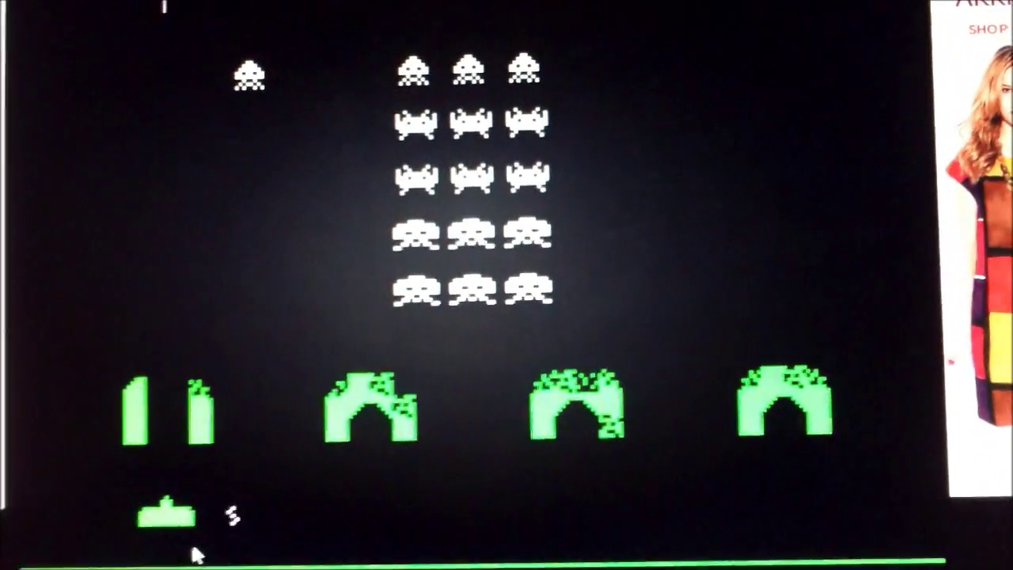
pyautogui.press('Right')
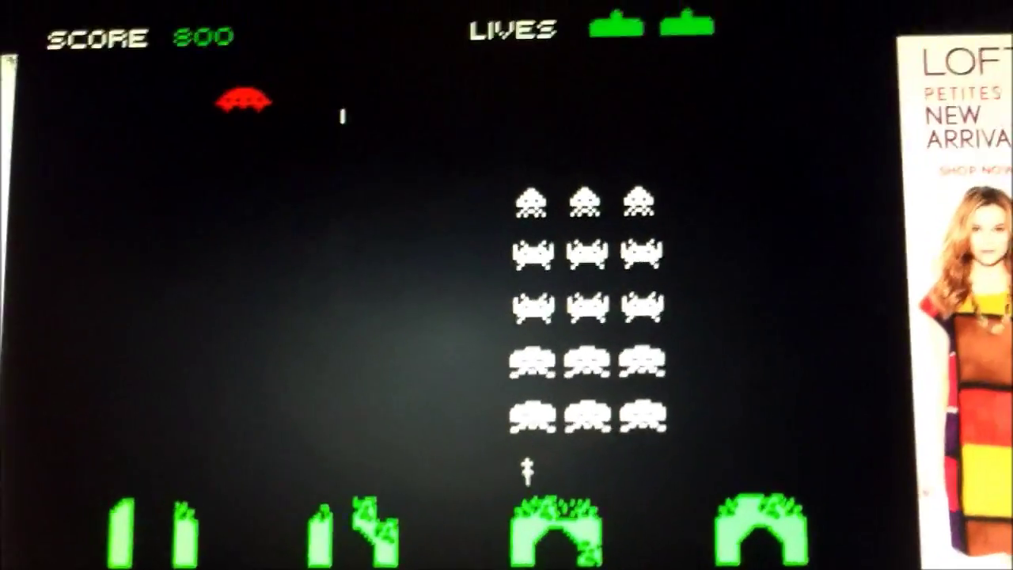
pyautogui.press('space')
pyautogui.press('Right')
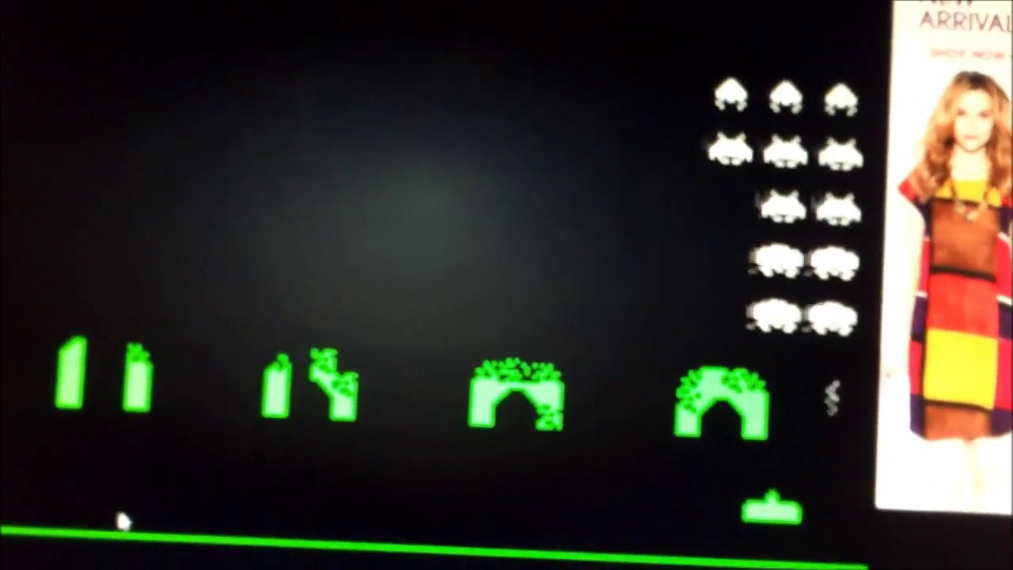
pyautogui.press('Right')
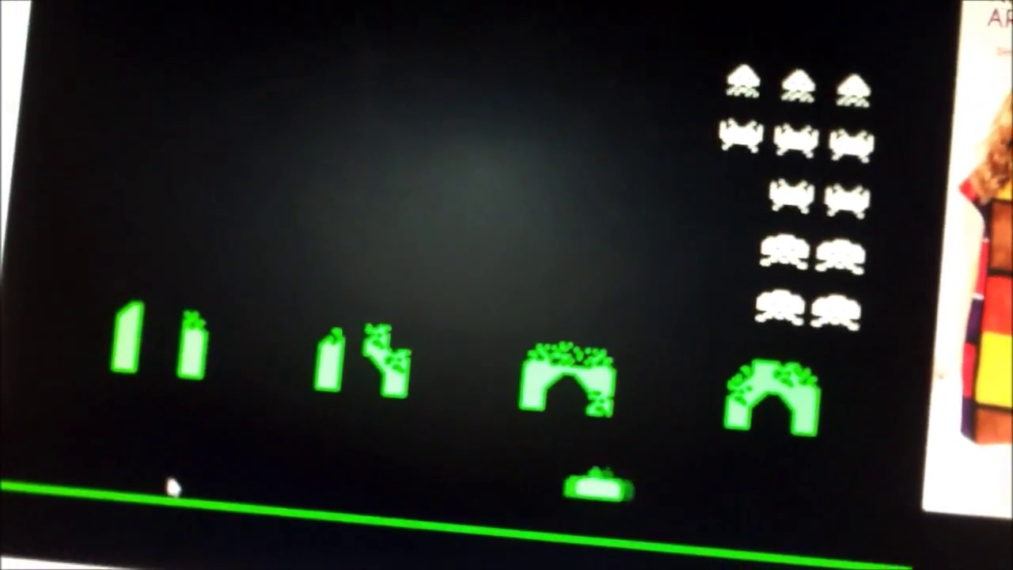
pyautogui.press('Left')
pyautogui.press('Left')
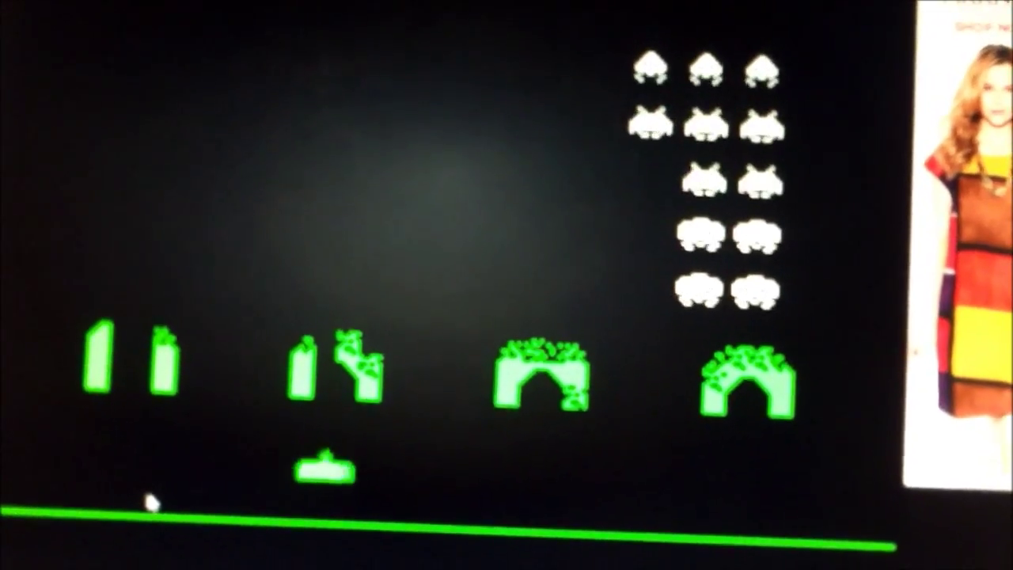
pyautogui.press('Left')
pyautogui.press('Right')
pyautogui.press('Right')
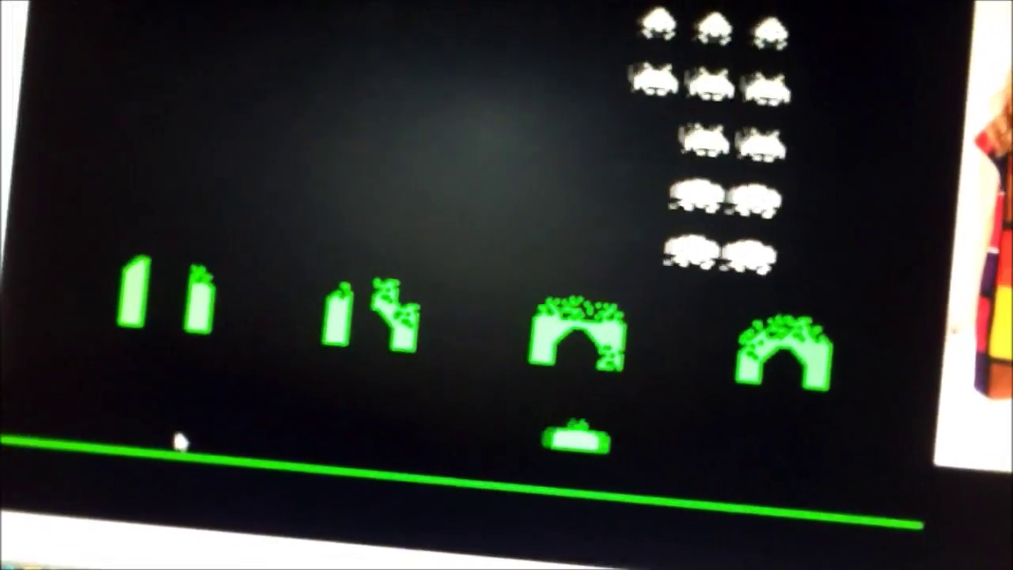